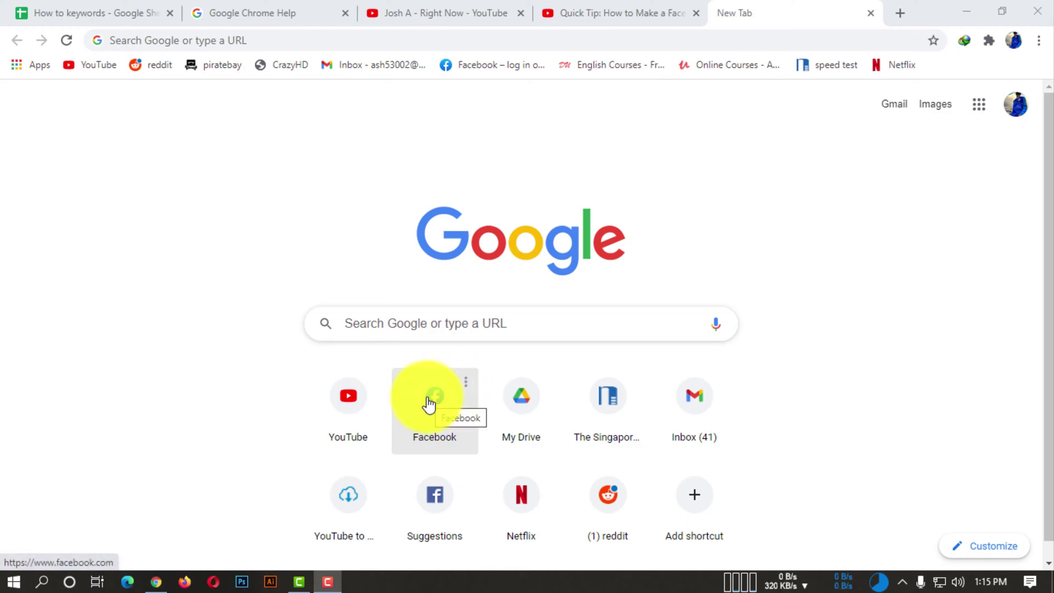
Open Facebook and go to the Shifat Plays page from the expanded shortcuts list
click(440, 396)
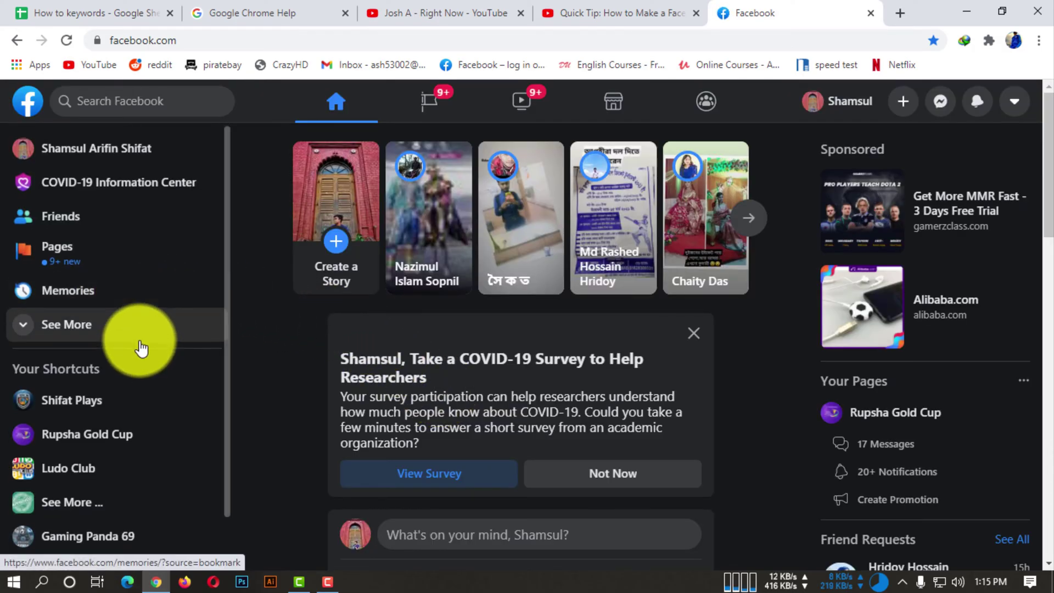
scroll(137, 346, down, 1)
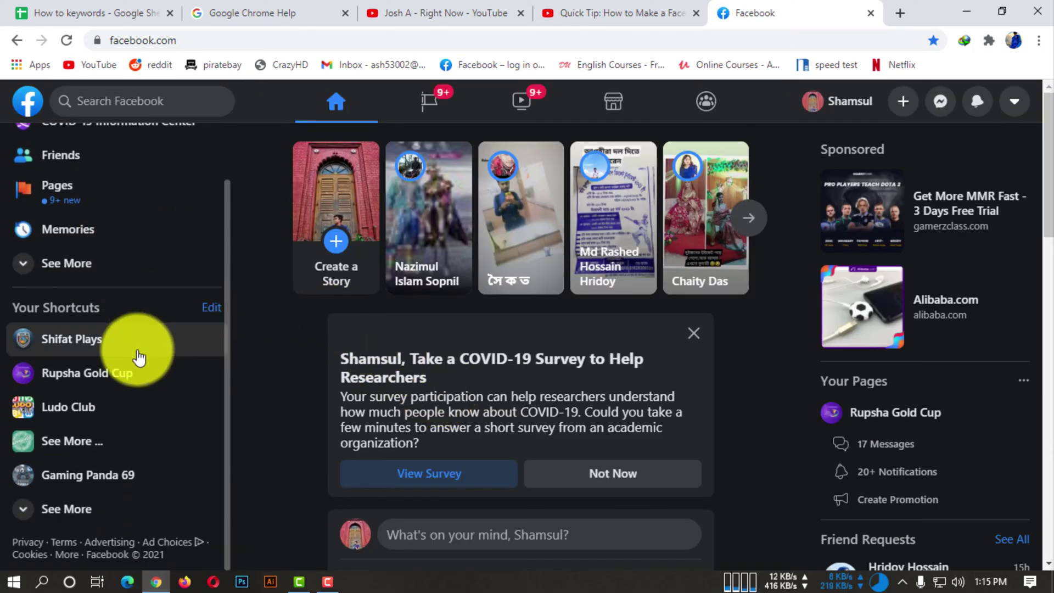
click(49, 506)
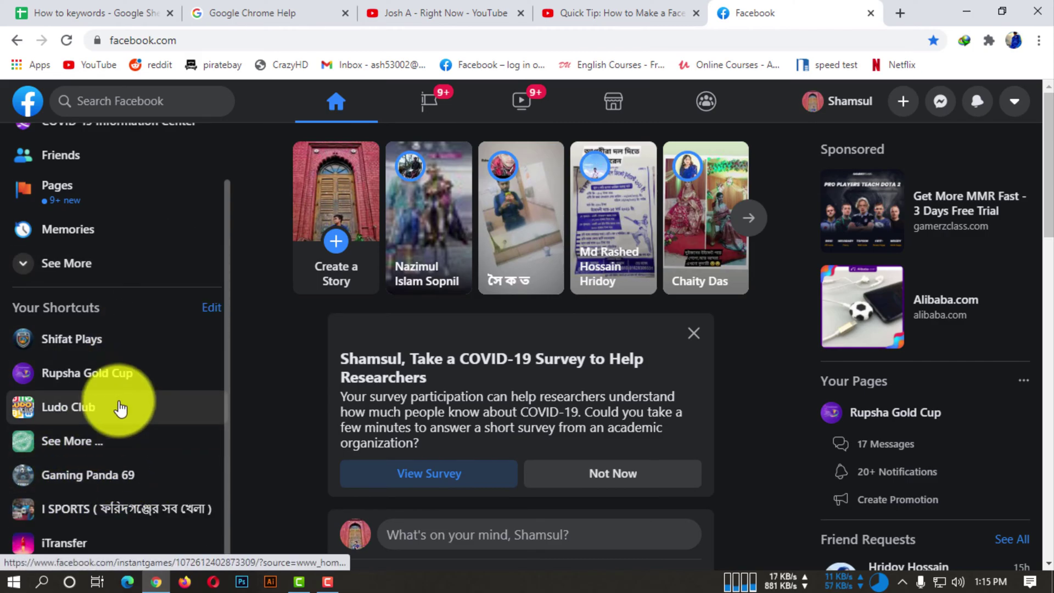
scroll(132, 341, up, 1)
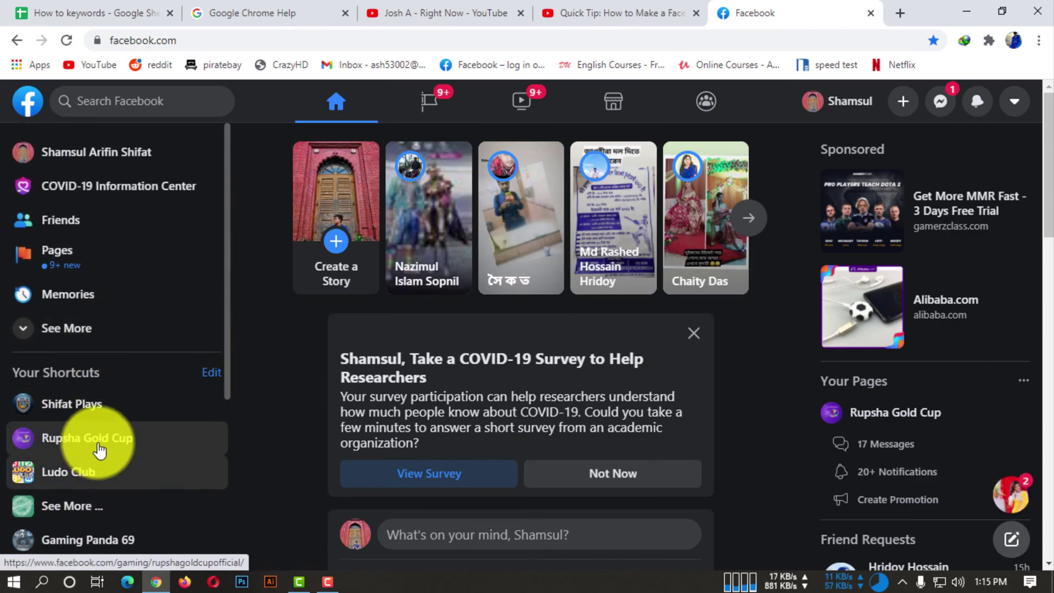
scroll(99, 434, down, 2)
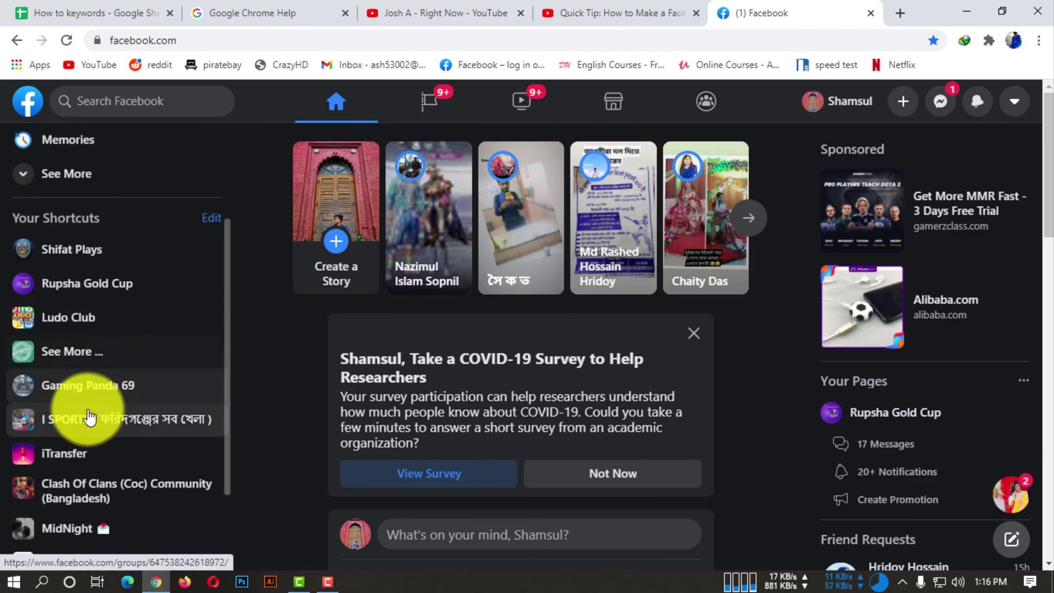
click(112, 254)
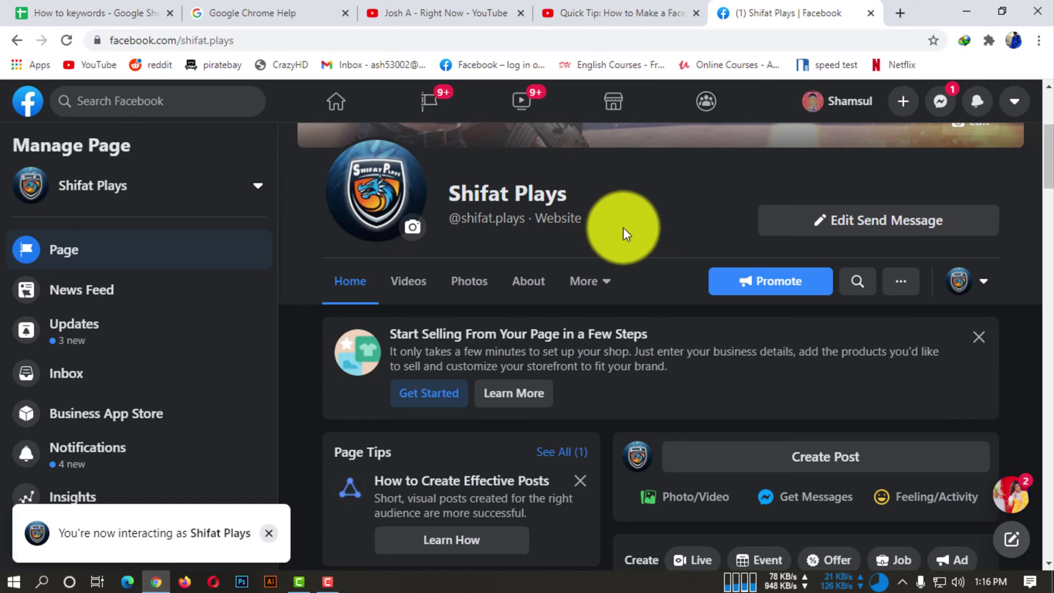
Open Settings from the Manage Page sidebar of Shifat Plays
scroll(513, 264, up, 3)
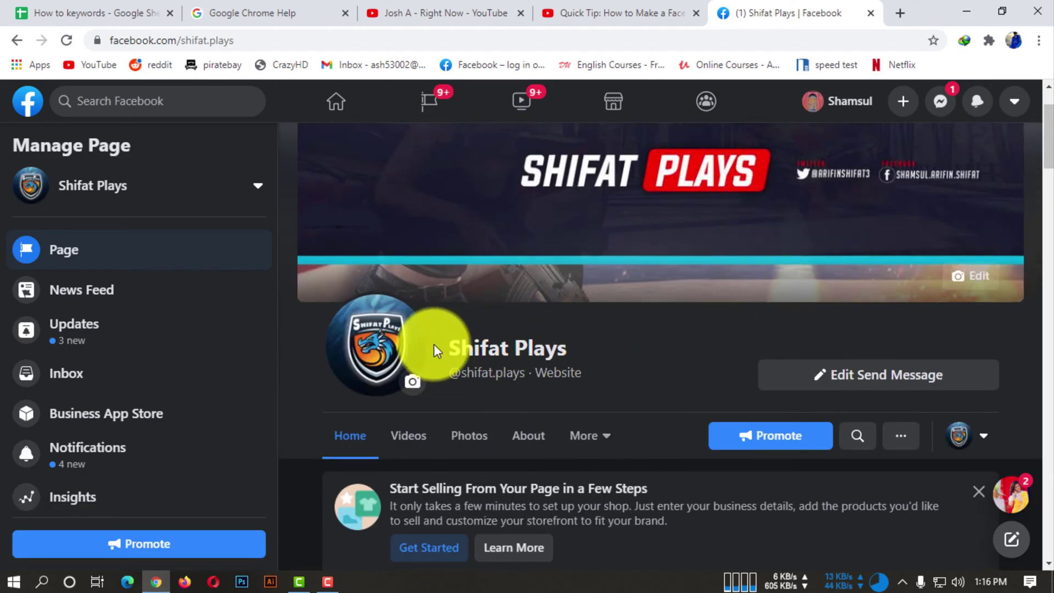
scroll(673, 434, down, 7)
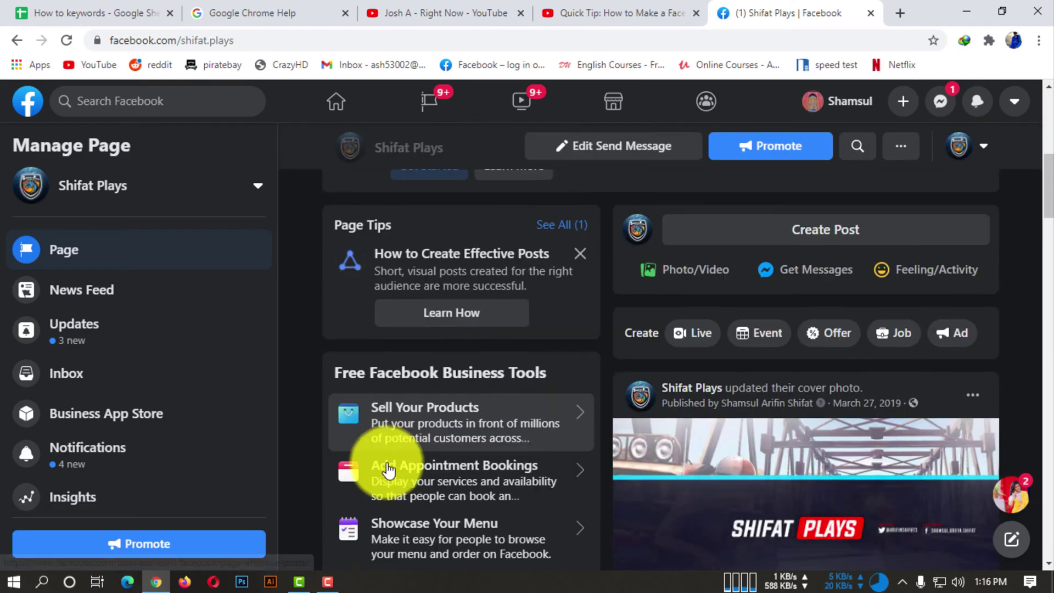
scroll(384, 357, up, 3)
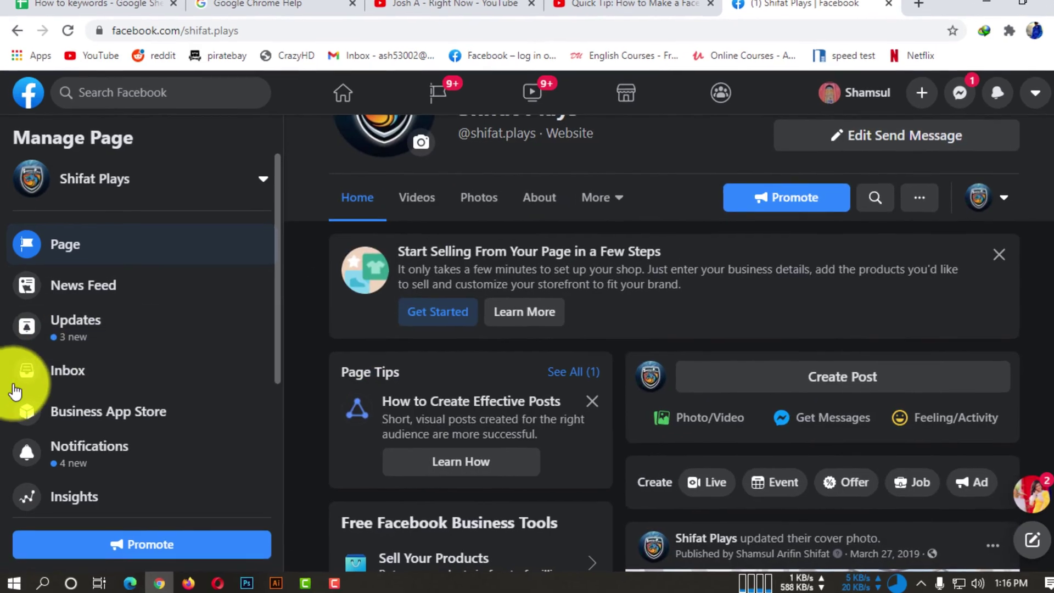
scroll(27, 379, down, 3)
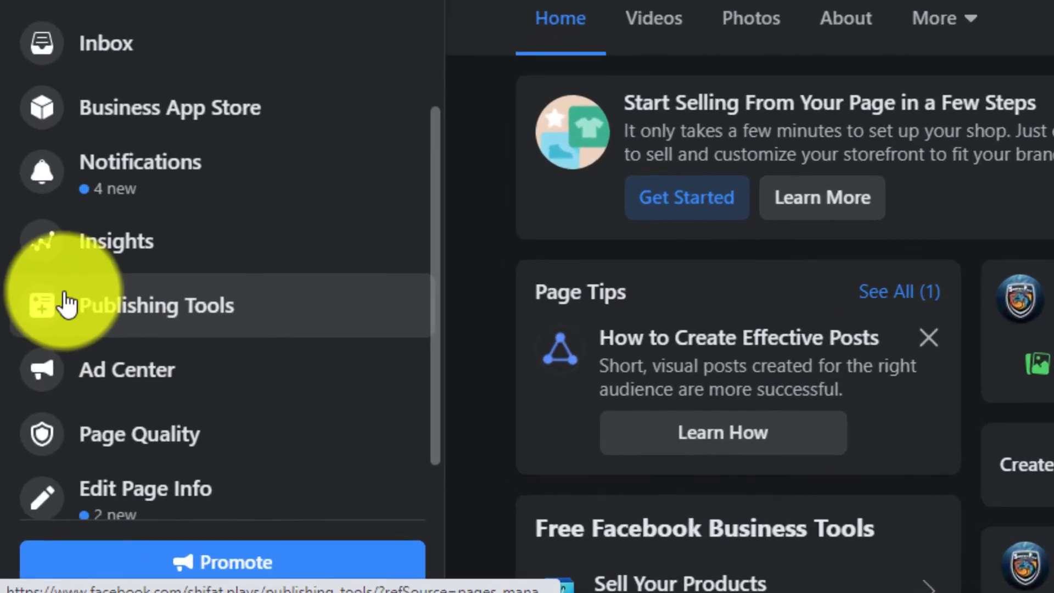
scroll(66, 304, down, 2)
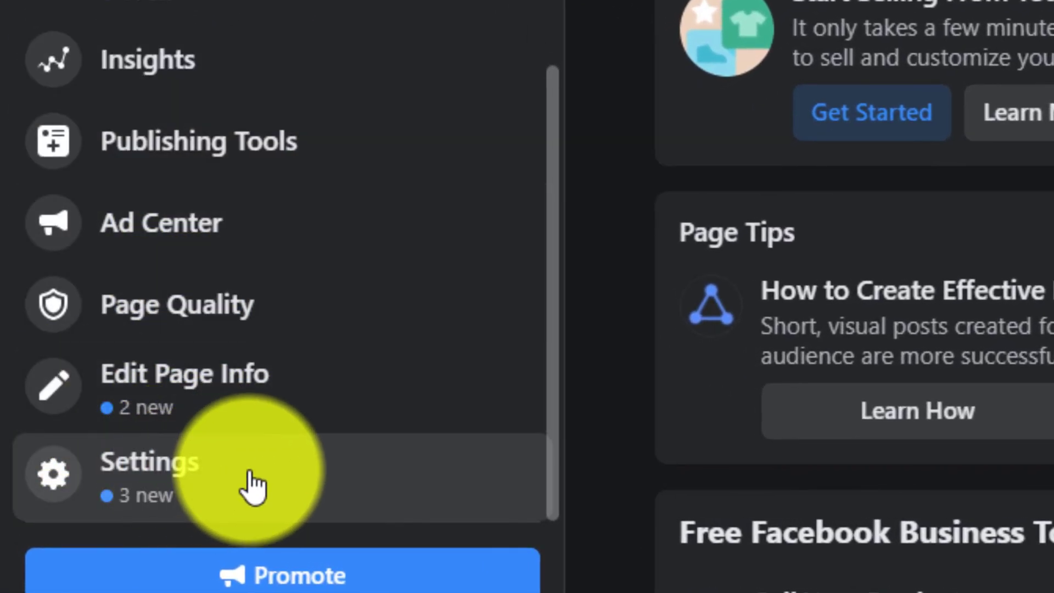
click(253, 486)
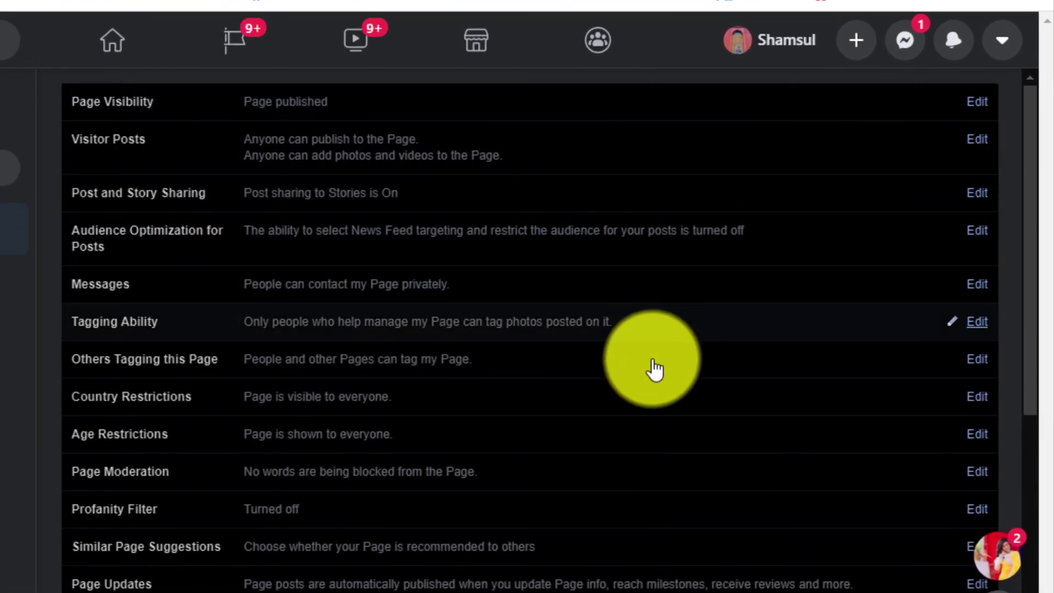
scroll(654, 369, down, 6)
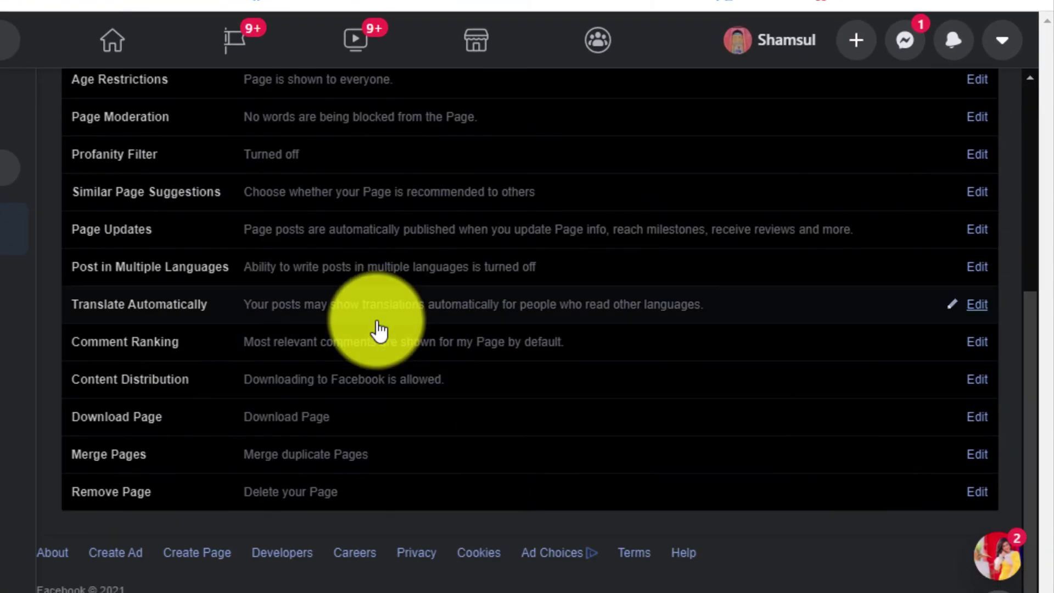
scroll(607, 489, up, 6)
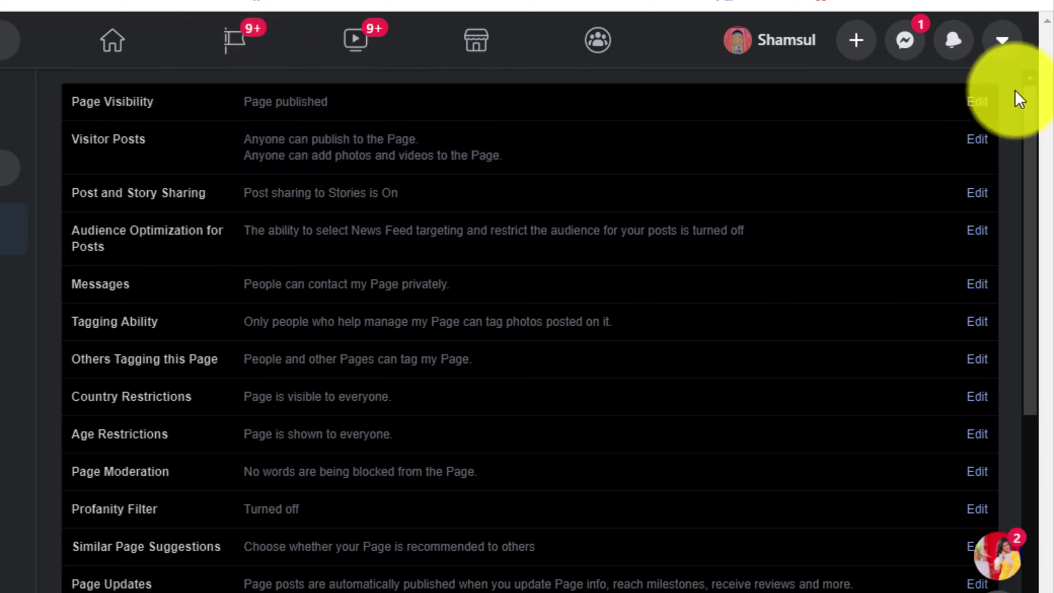
Edit Page Visibility and select Page unpublished, without saving yet
click(976, 104)
mouse_move(383, 120)
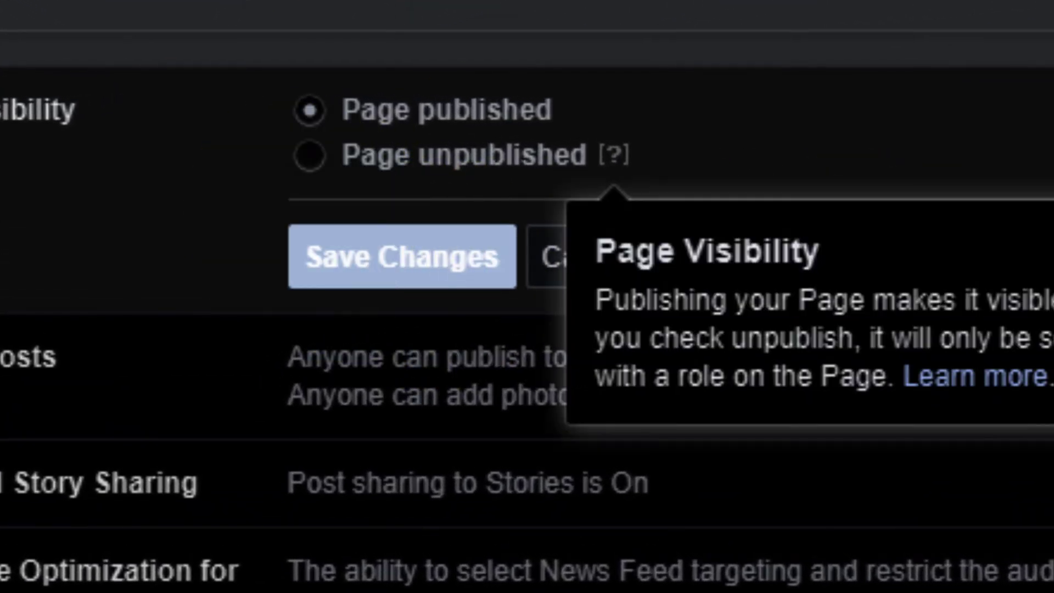
mouse_move(566, 173)
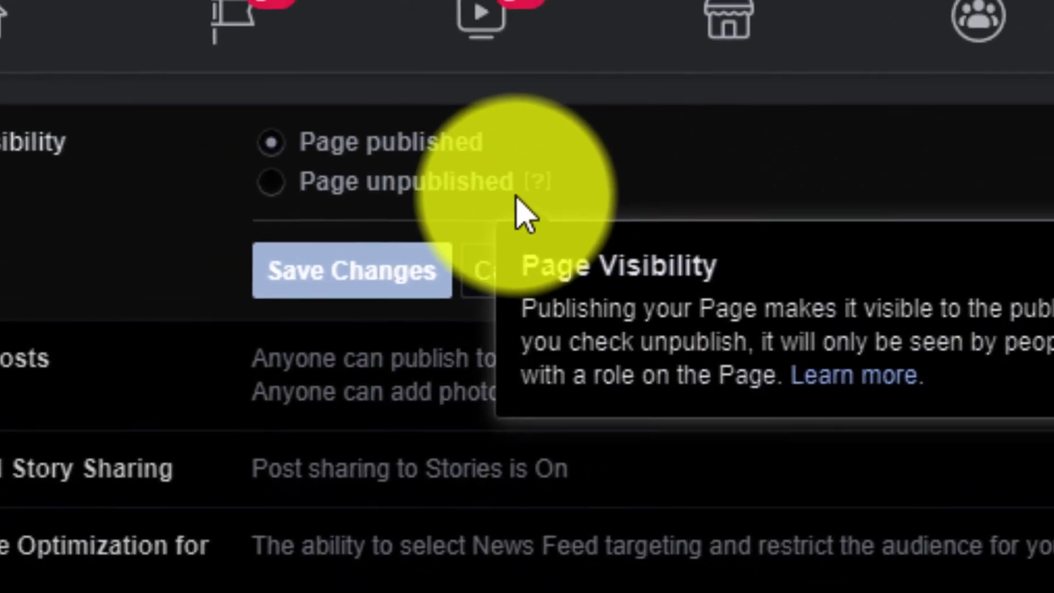
mouse_move(532, 183)
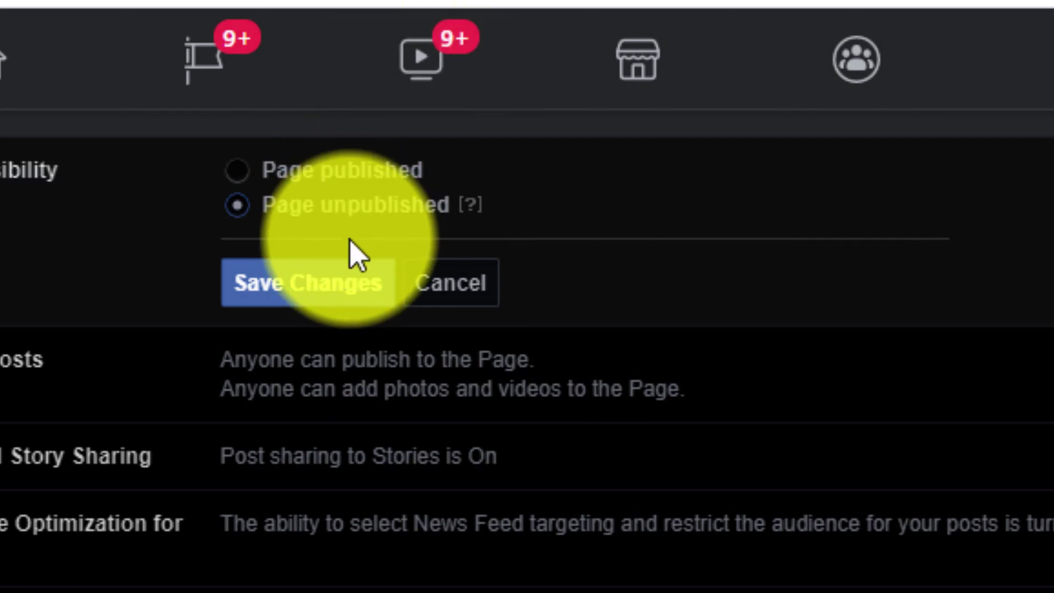
Save the unpublished visibility and choose Other as the reason for unpublishing
click(338, 291)
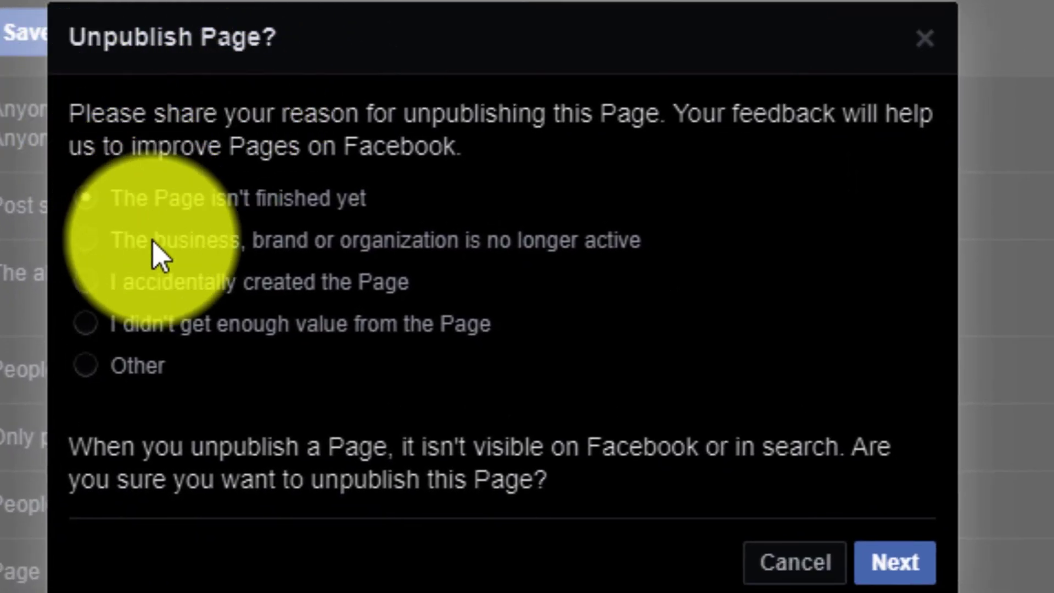
click(84, 241)
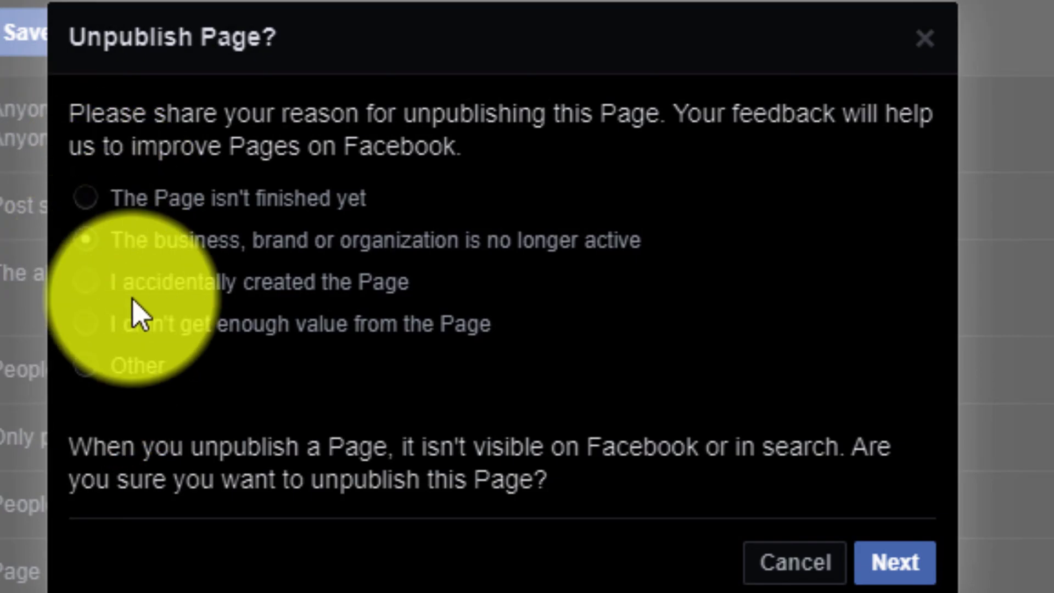
click(93, 287)
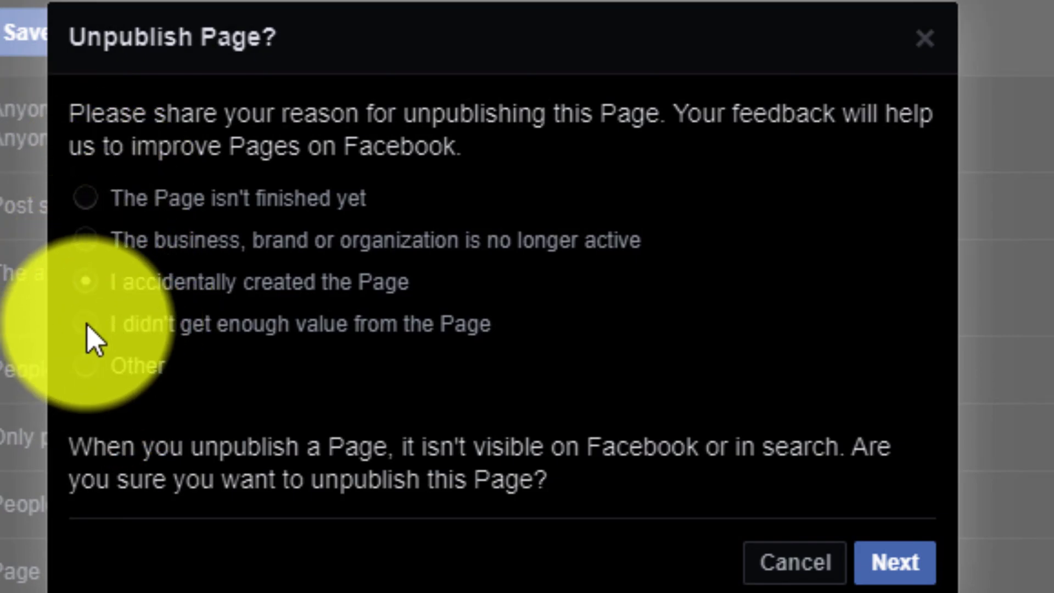
click(85, 328)
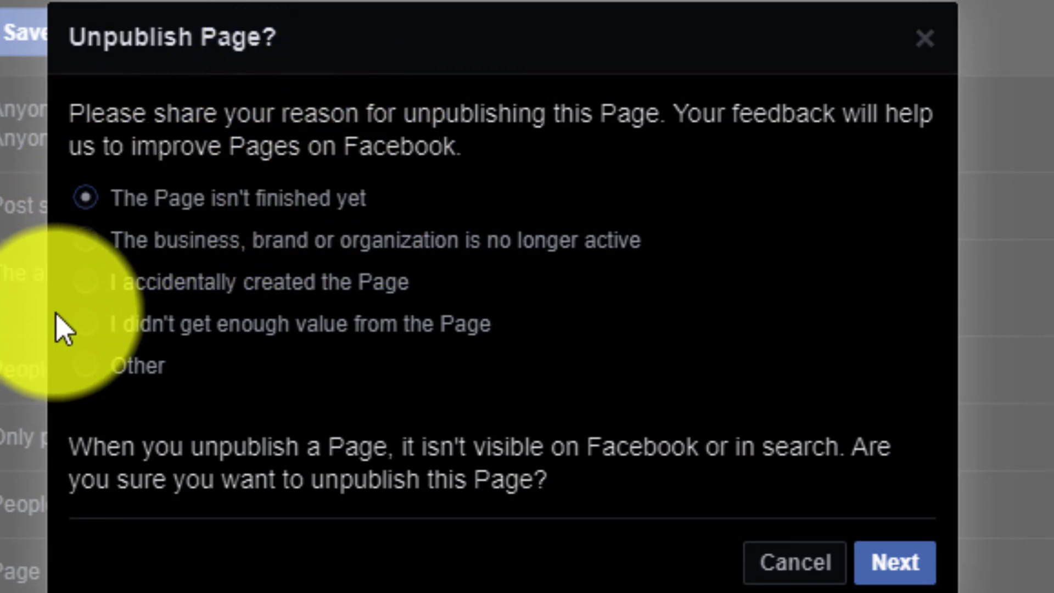
click(89, 243)
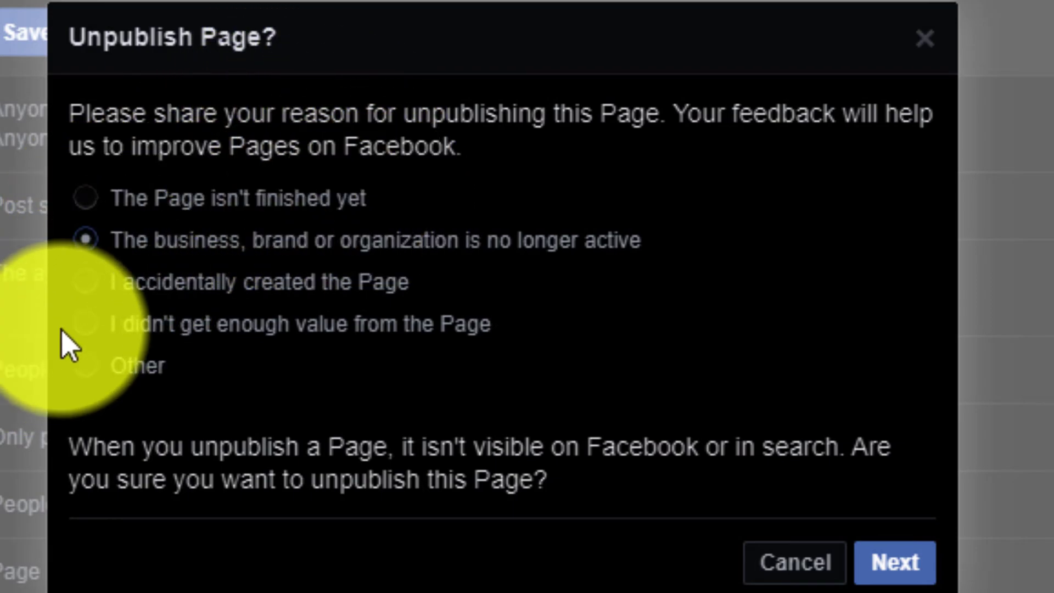
click(98, 321)
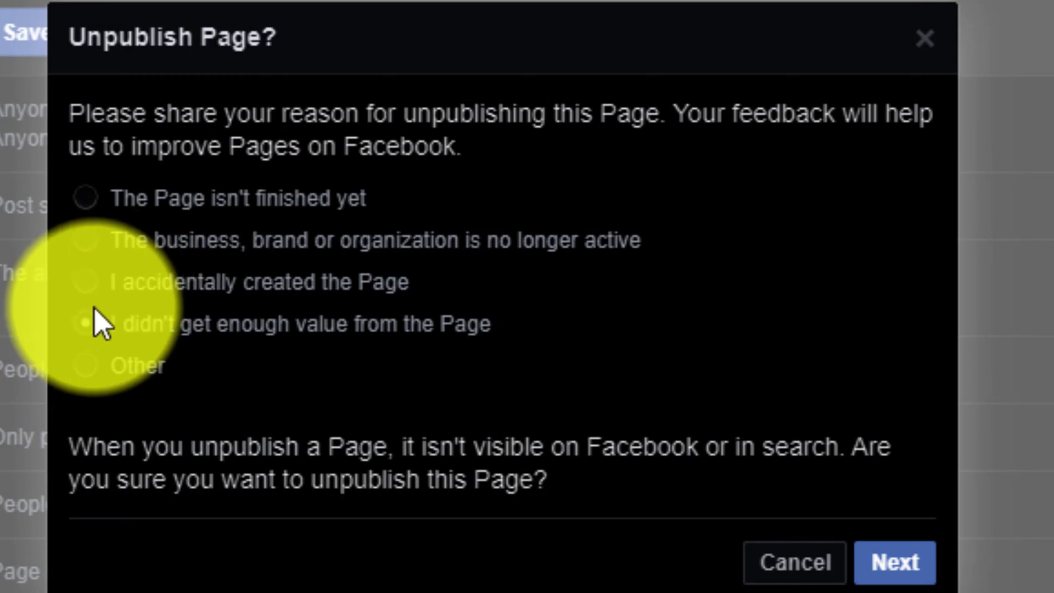
click(88, 287)
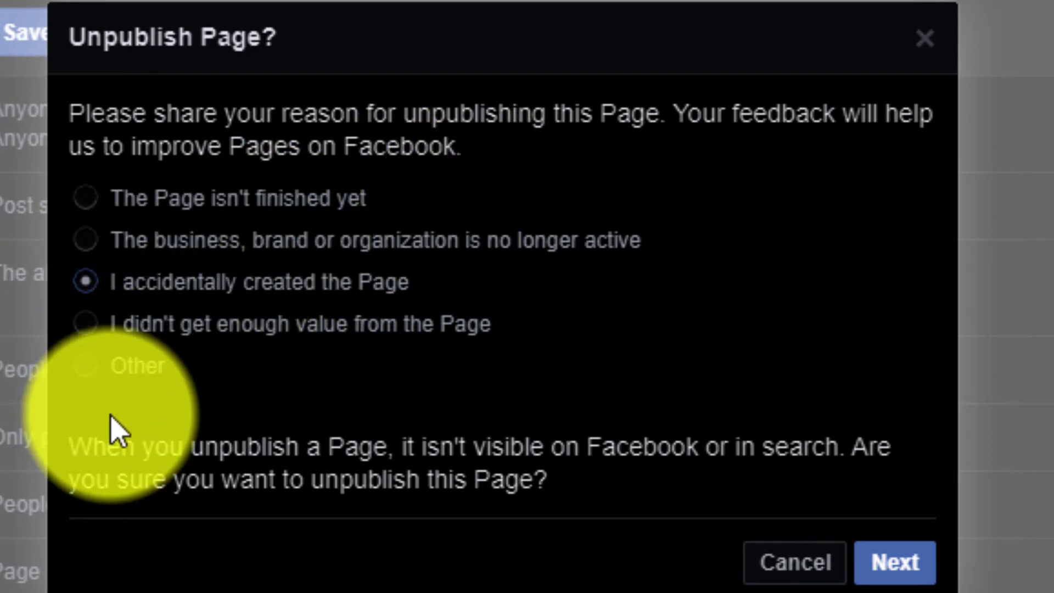
click(91, 366)
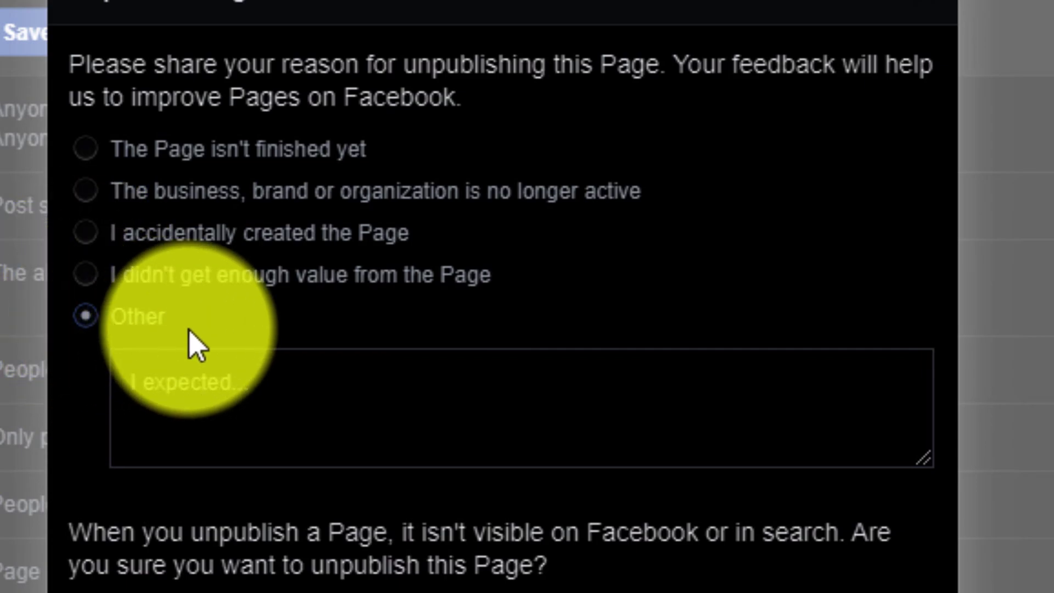
Enter the reason 'I just want to unpublish the page for a while', correcting the 'while' misspelling
click(280, 380)
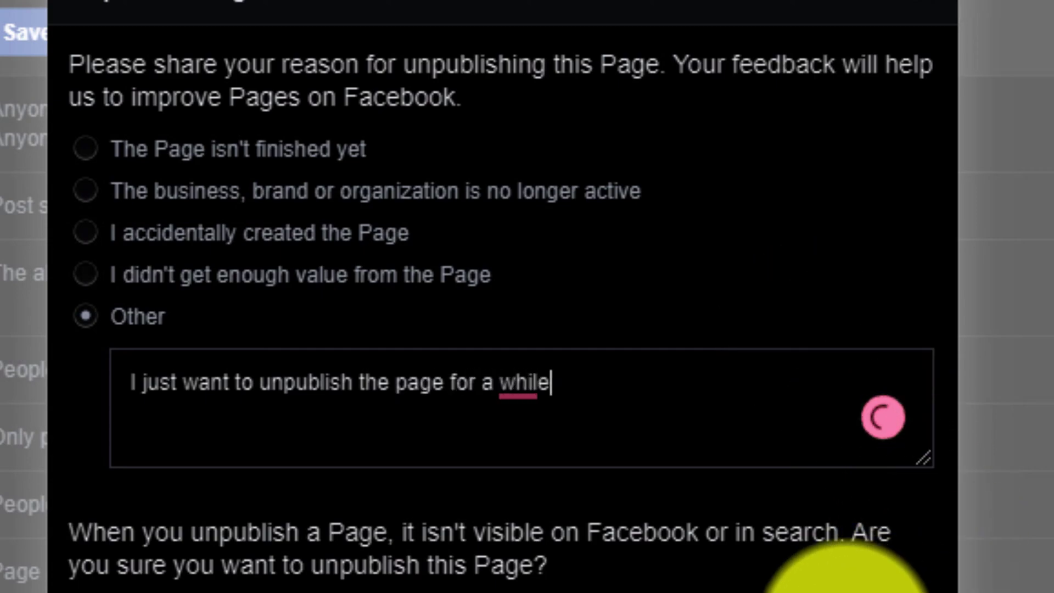
right_click(529, 396)
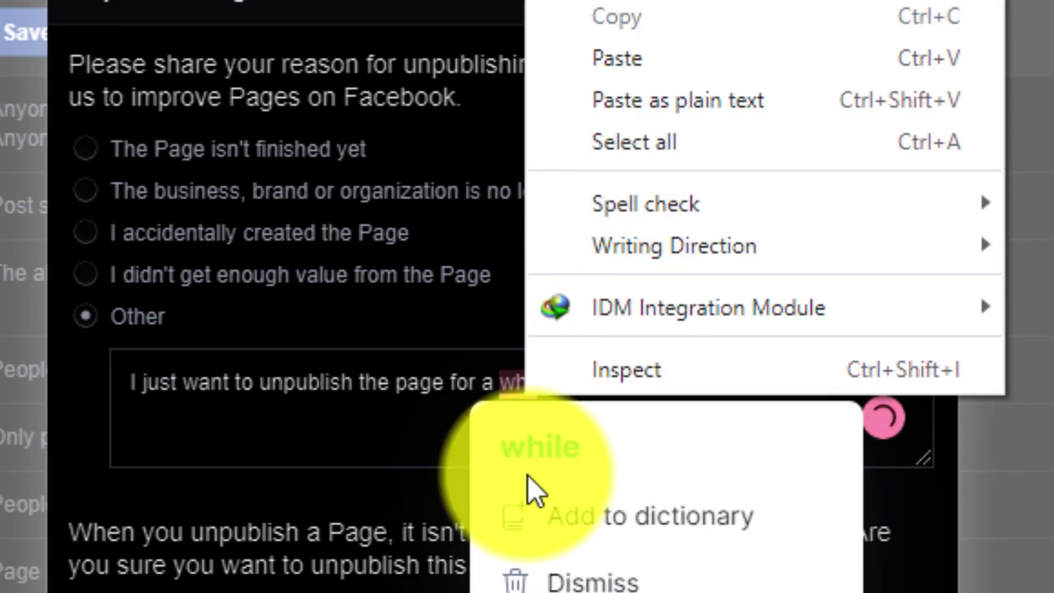
click(532, 470)
click(532, 471)
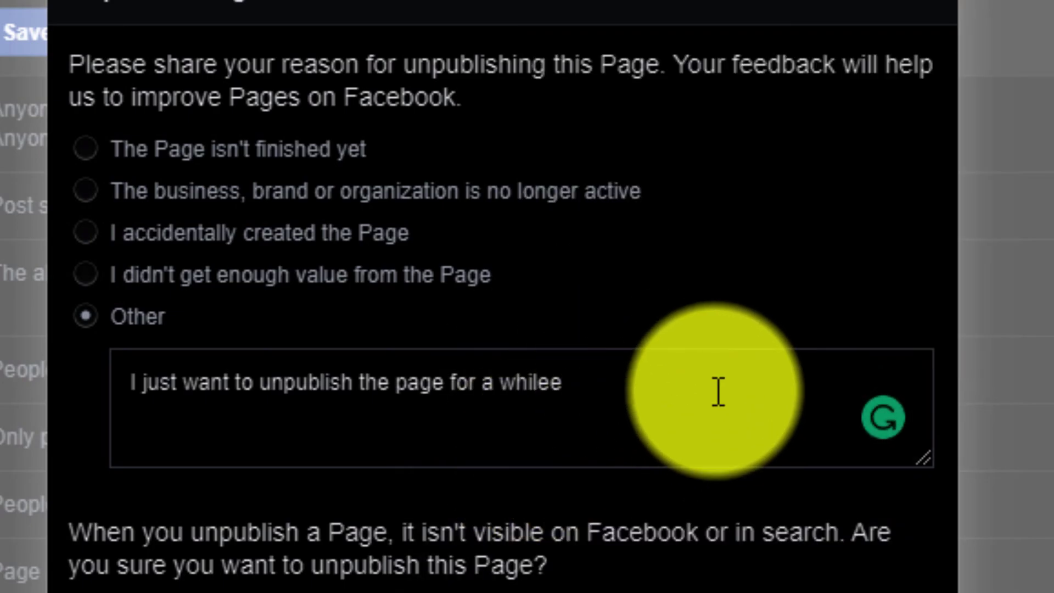
key(BackSpace)
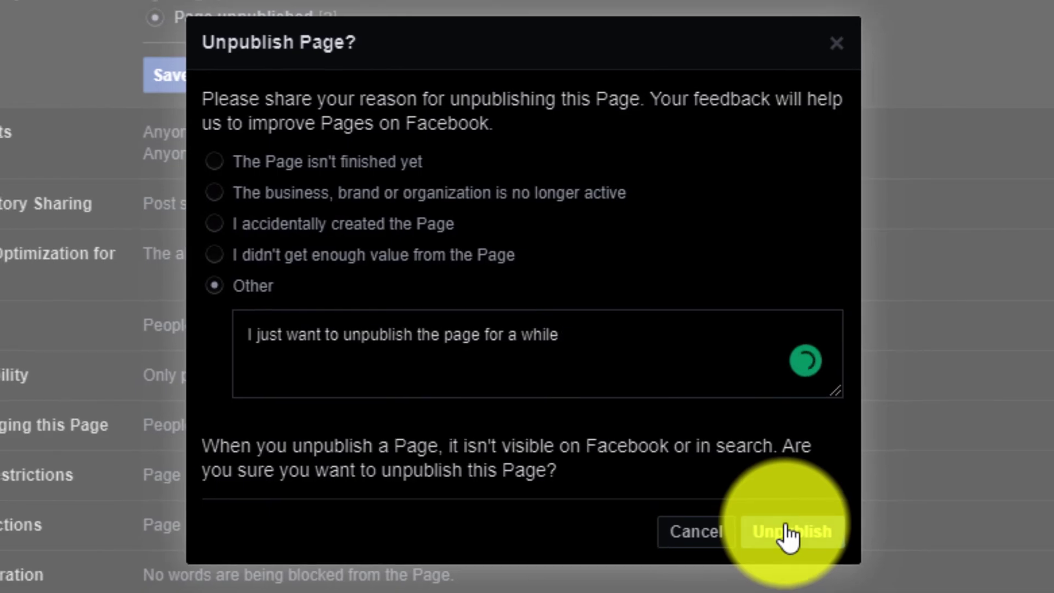
Confirm unpublishing, dismiss the confirmation, and return to the Shifat Plays page
click(788, 533)
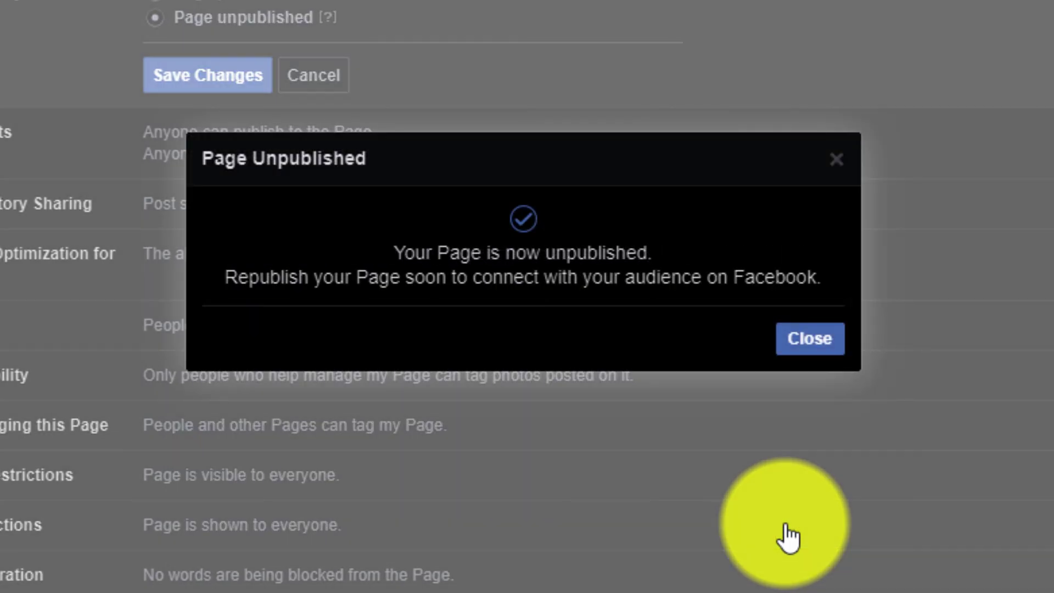
click(833, 339)
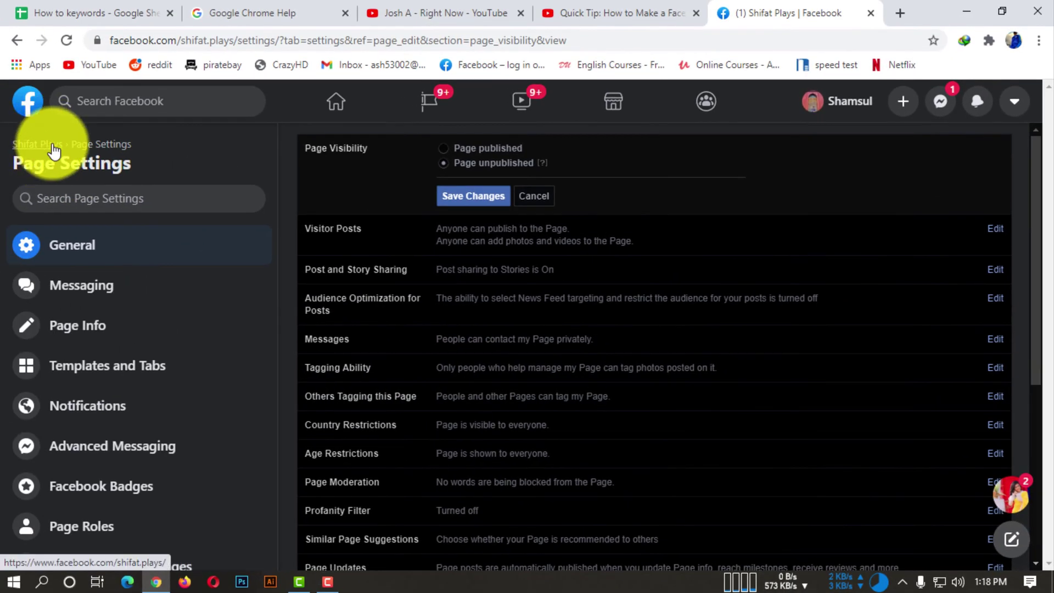
click(53, 147)
Scroll through the Shifat Plays Home tab to review the unpublished page
scroll(706, 332, up, 4)
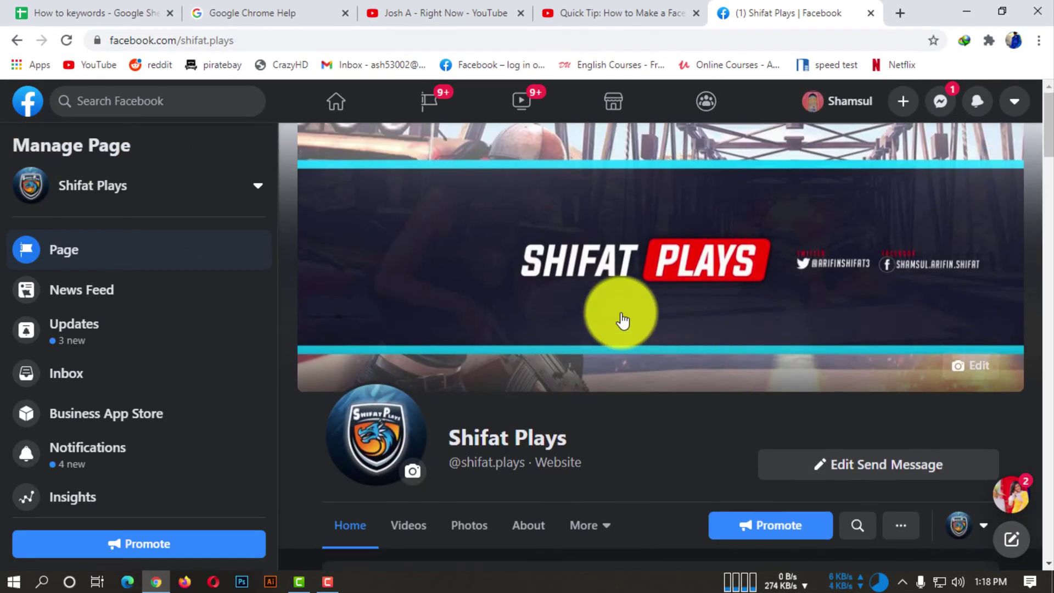
scroll(730, 342, down, 2)
scroll(729, 341, down, 6)
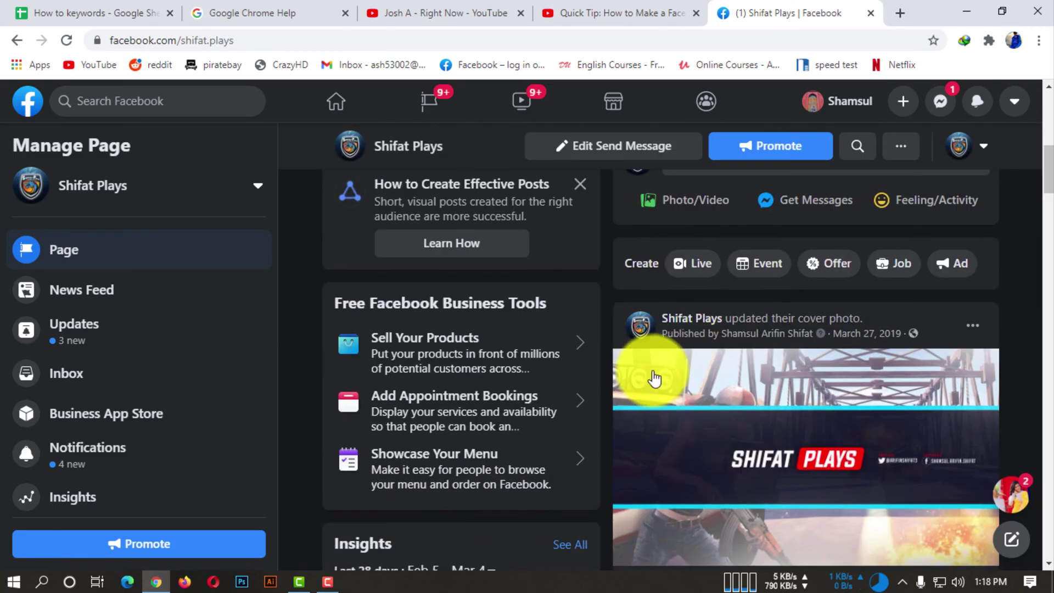
scroll(641, 366, down, 8)
scroll(632, 351, down, 4)
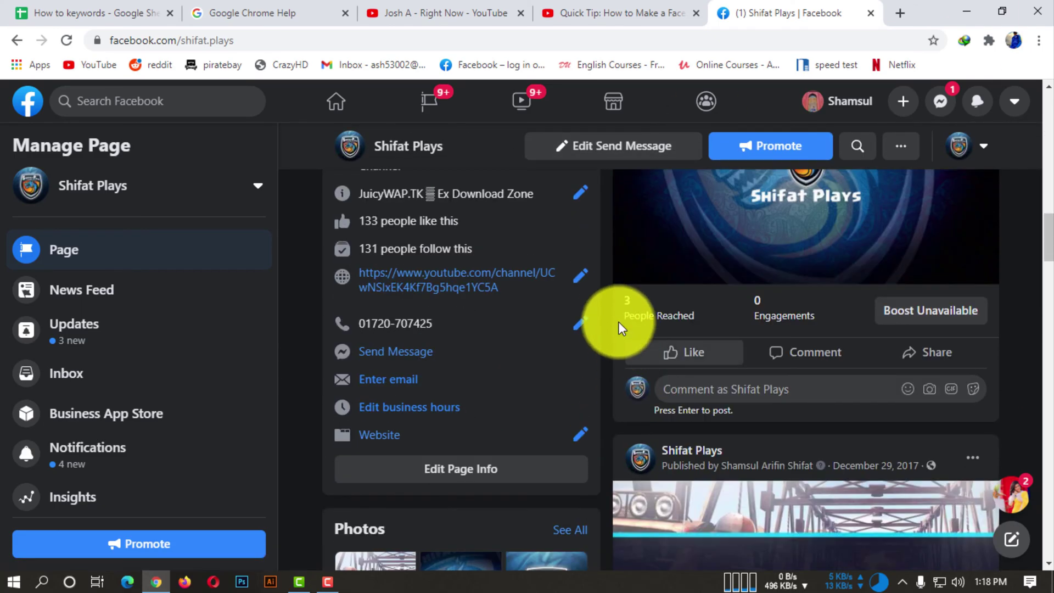
scroll(557, 292, up, 16)
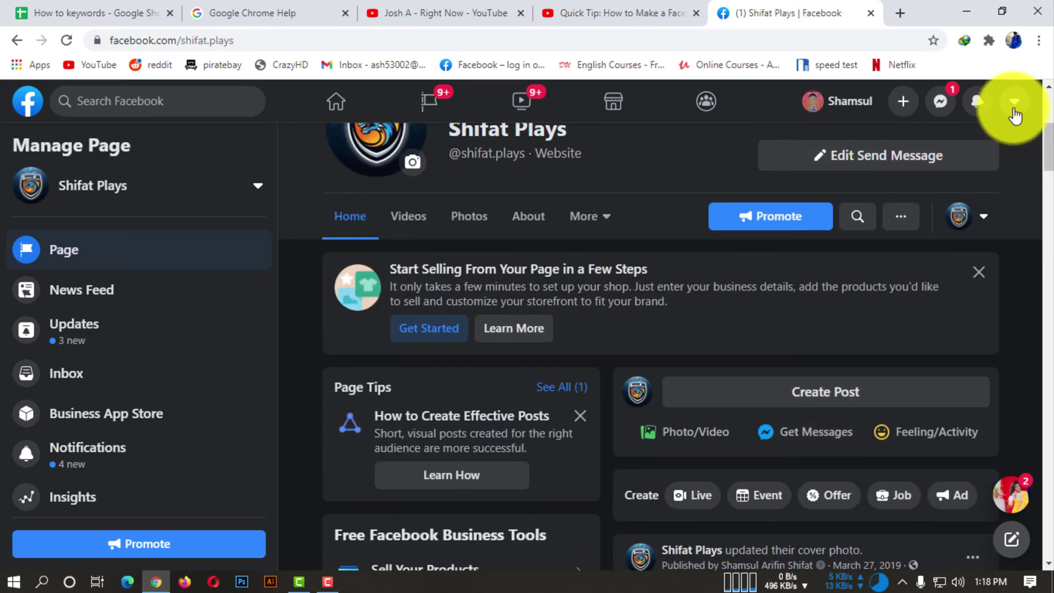
click(1015, 110)
click(278, 252)
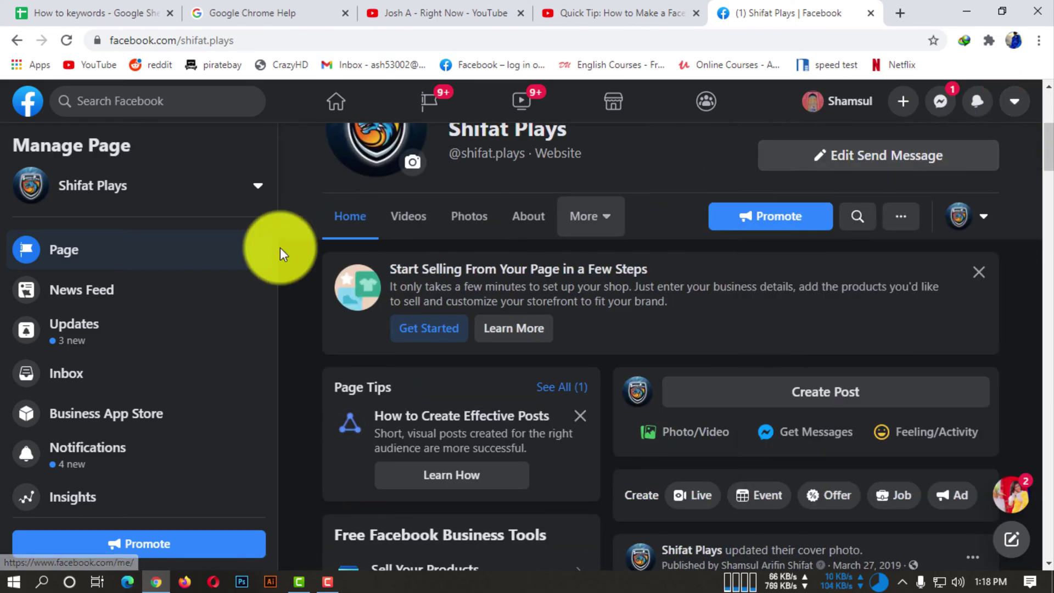
Switch to the second account, signing in with Chrome's saved password
click(1016, 103)
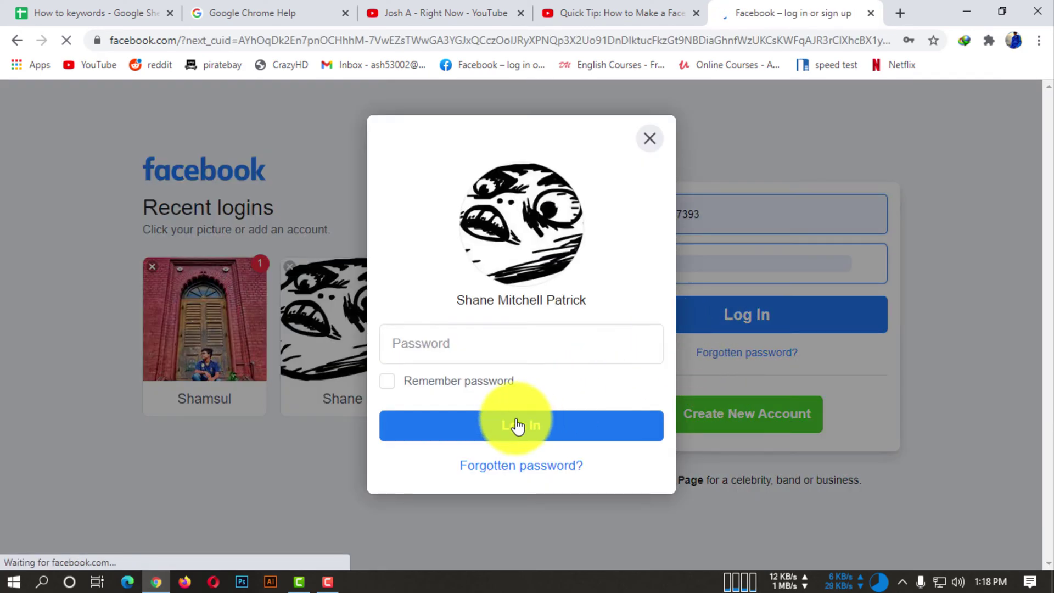
click(487, 348)
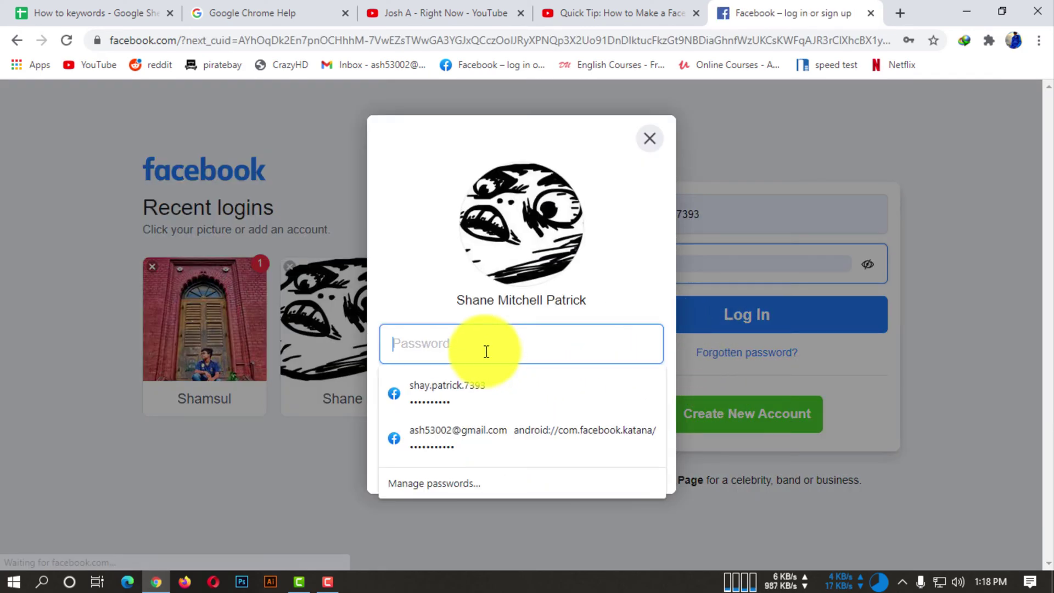
click(621, 388)
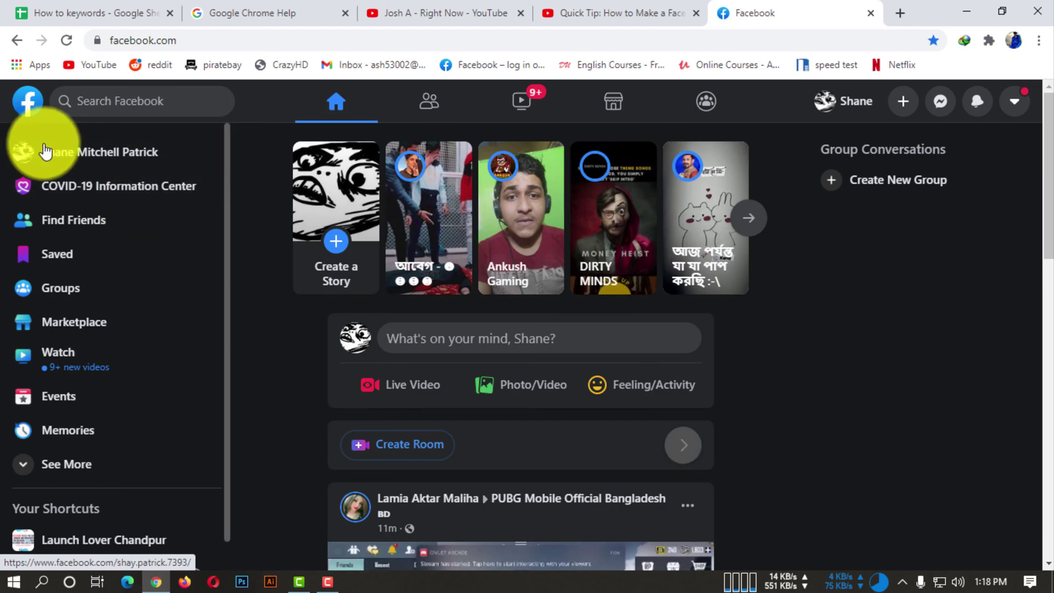
Search Facebook for 'shifat plays' from the second account
click(82, 102)
text(s)
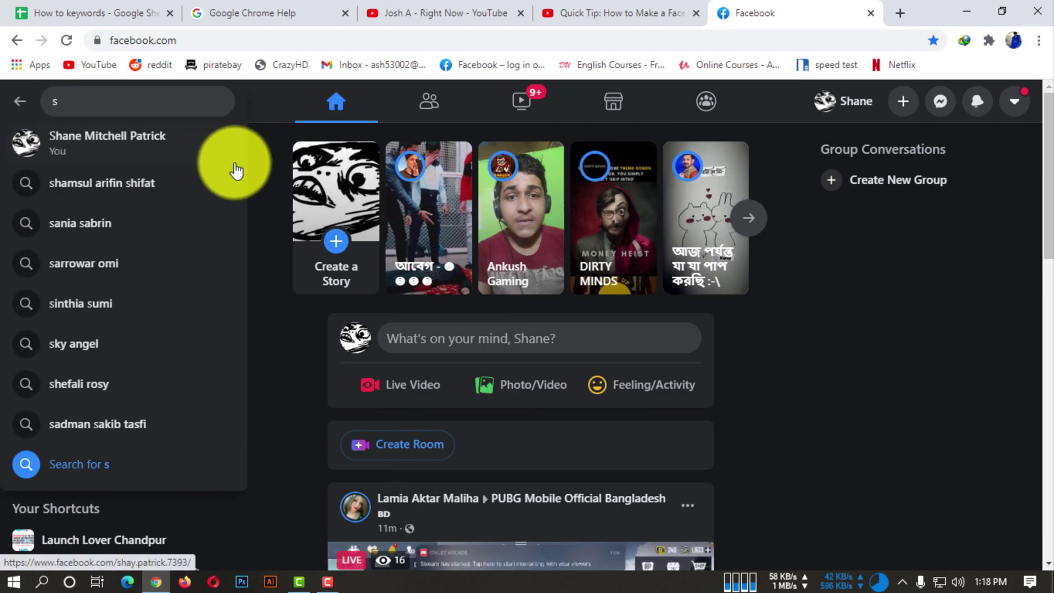
text(ifat plays)
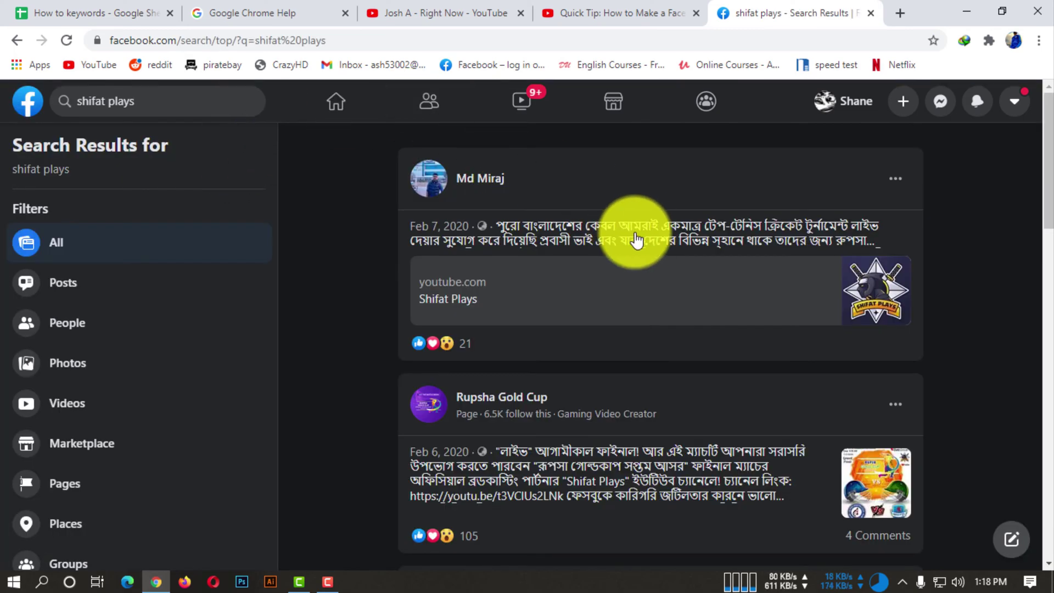
scroll(636, 239, down, 15)
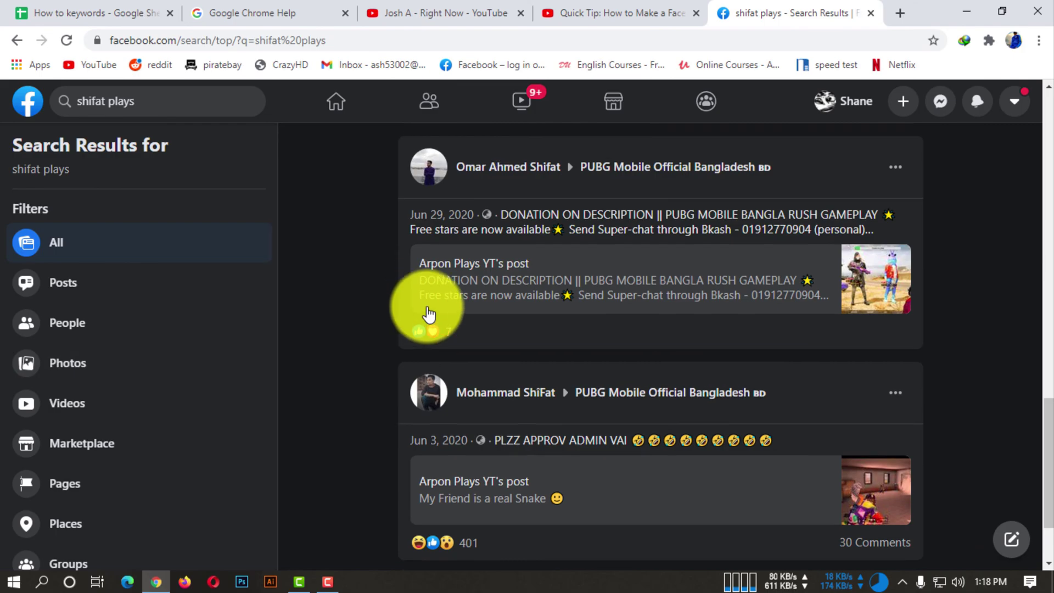
scroll(429, 314, up, 10)
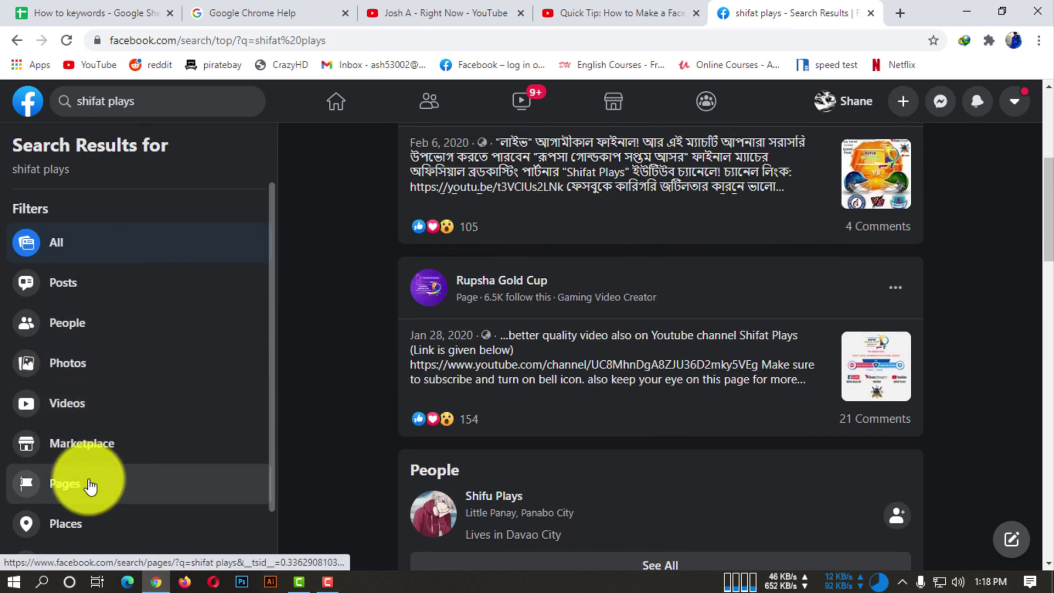
Filter the results to Pages and scroll through to confirm Shifat Plays is absent
click(91, 487)
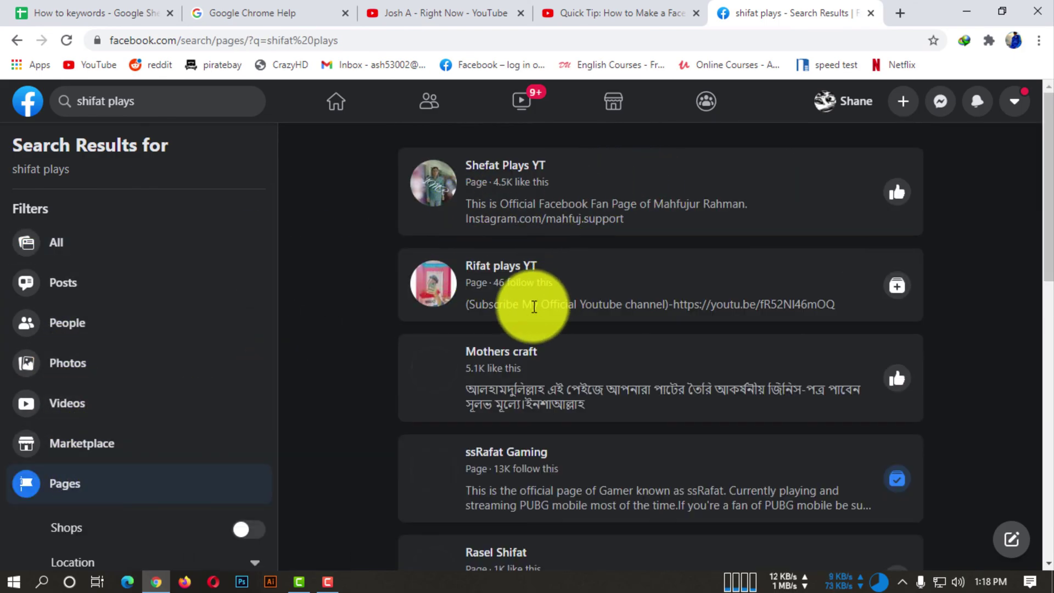
scroll(519, 306, down, 15)
scroll(611, 359, down, 15)
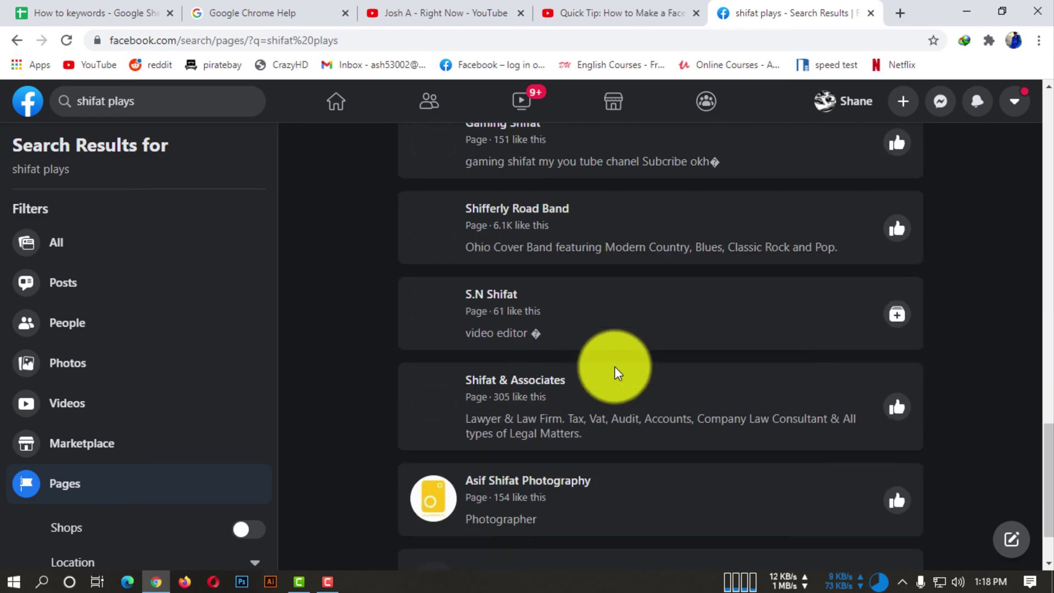
scroll(531, 390, down, 15)
scroll(560, 282, up, 7)
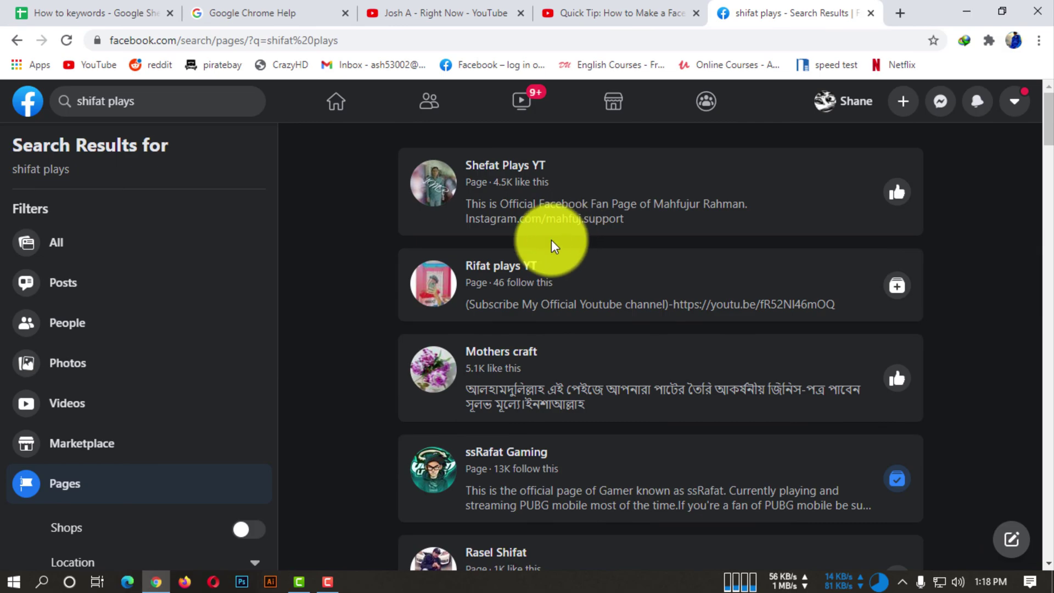
scroll(327, 345, down, 5)
scroll(326, 344, up, 5)
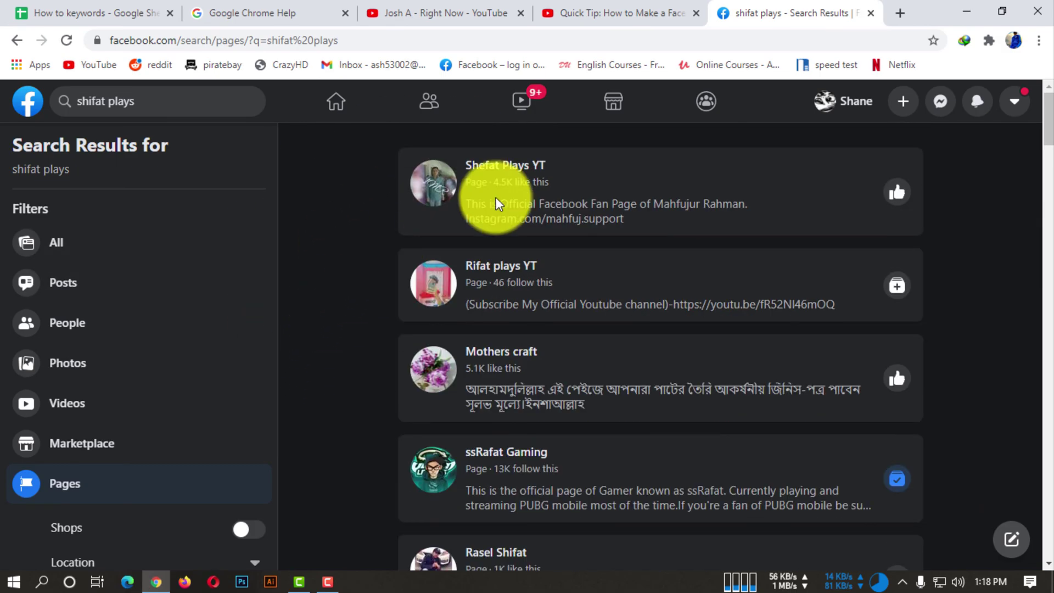
Open the top-right account menu showing the switch back to the page owner's account
click(1000, 107)
click(748, 271)
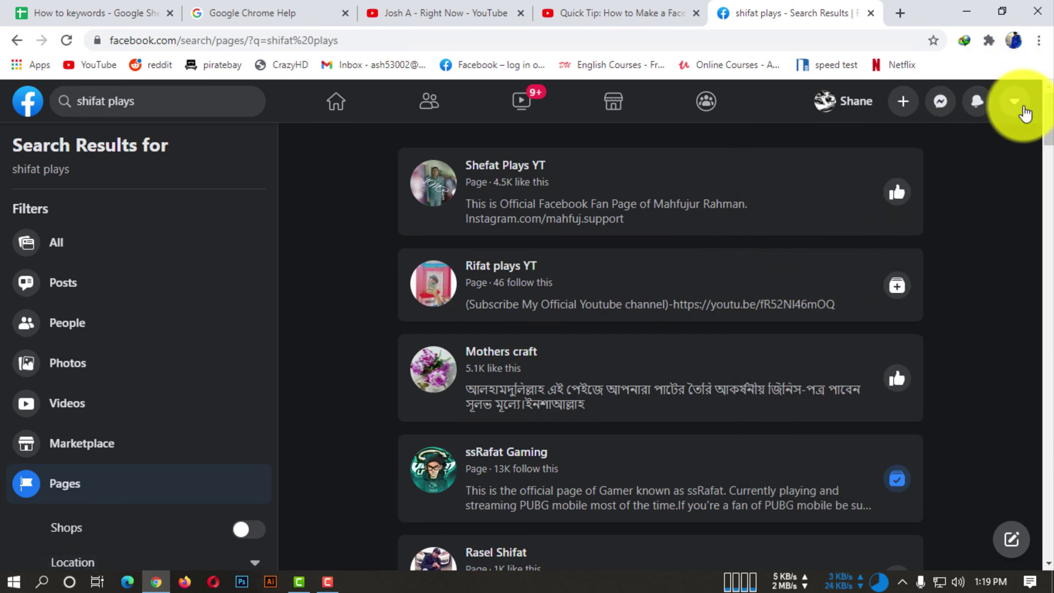
click(1015, 104)
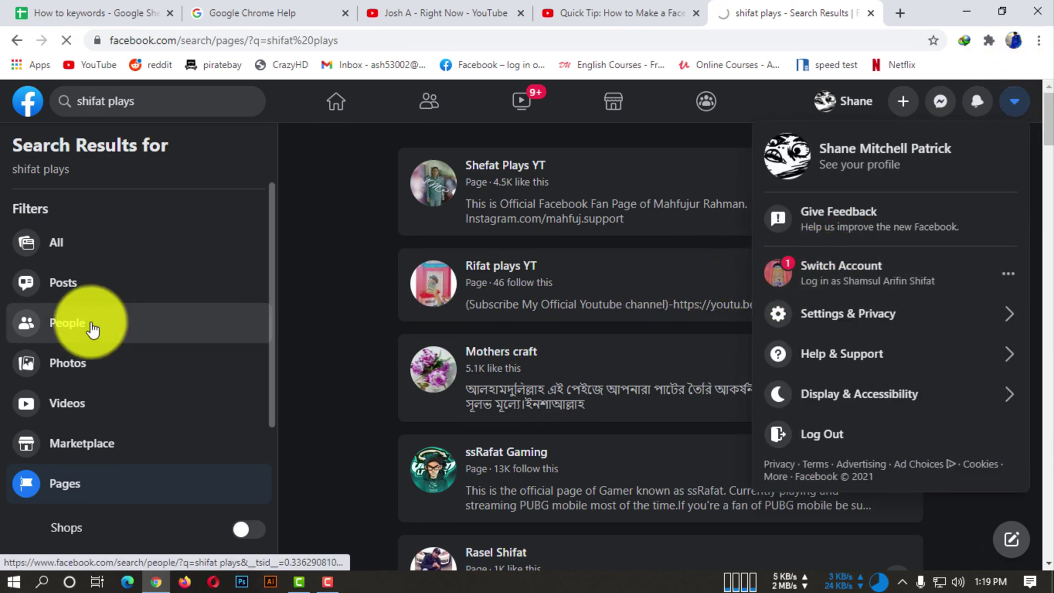